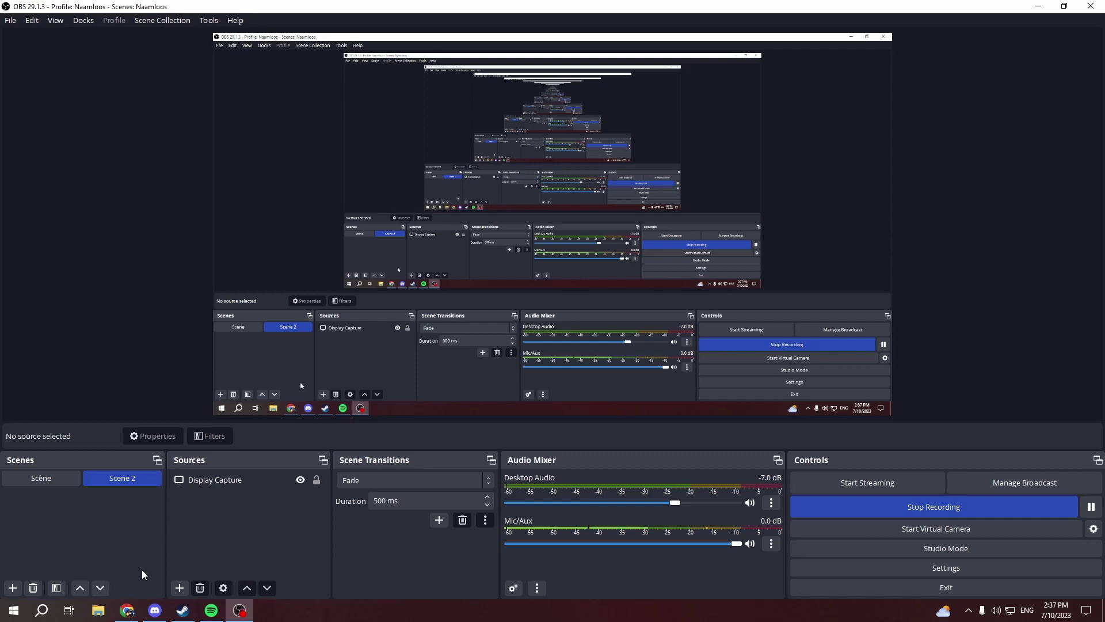
Step: Bring up the browser showing the YouTube channel's Live streams page
click(126, 609)
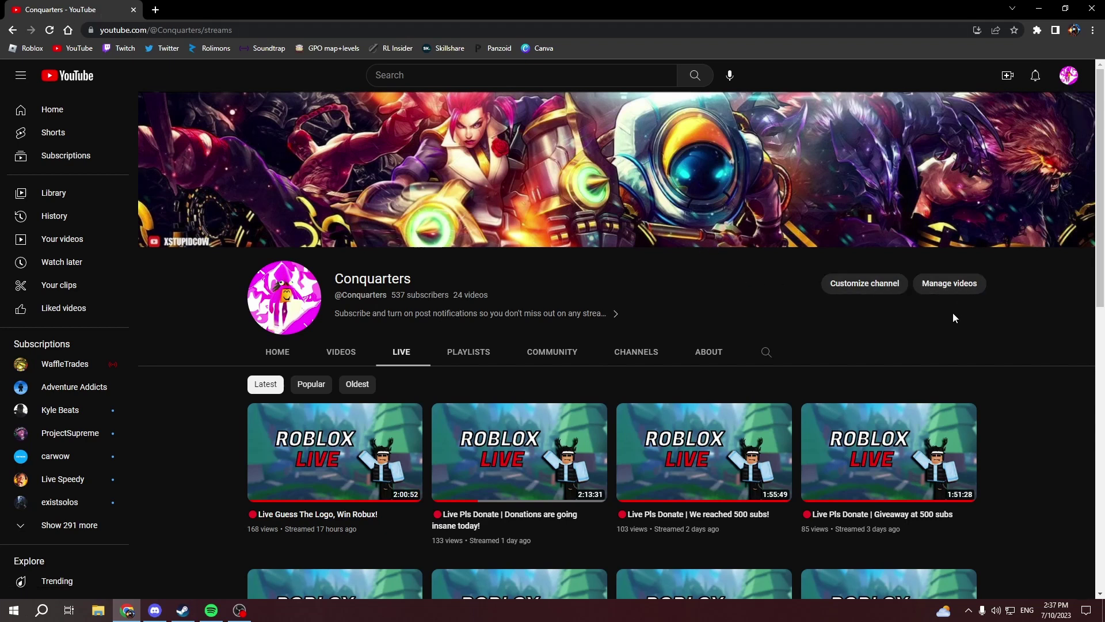
Step: Go to YouTube Studio through the account avatar menu
click(1070, 75)
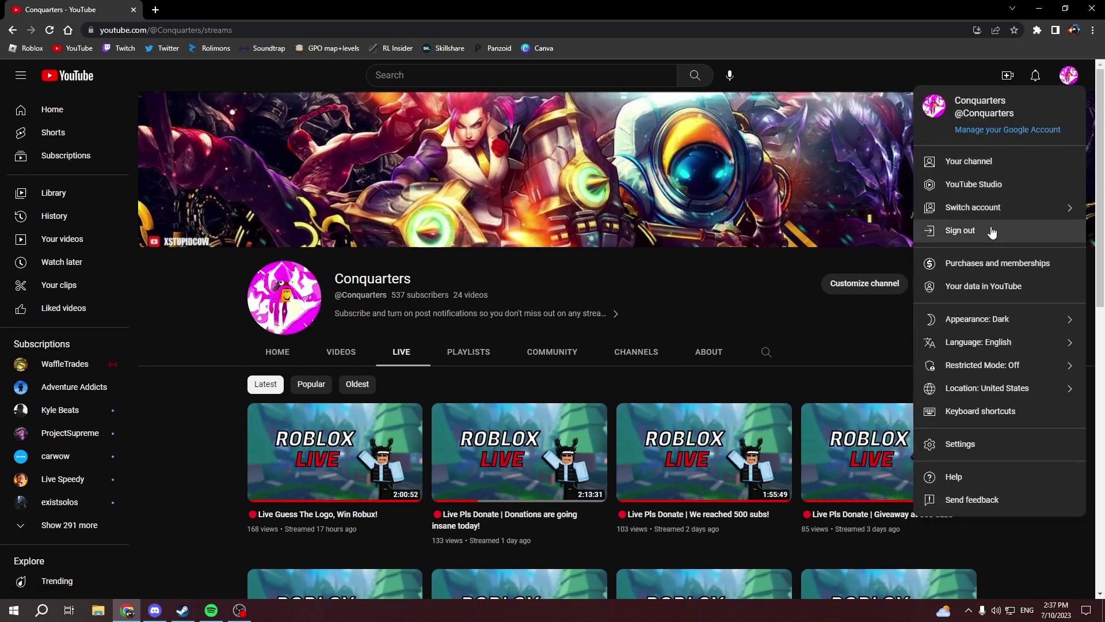
click(983, 185)
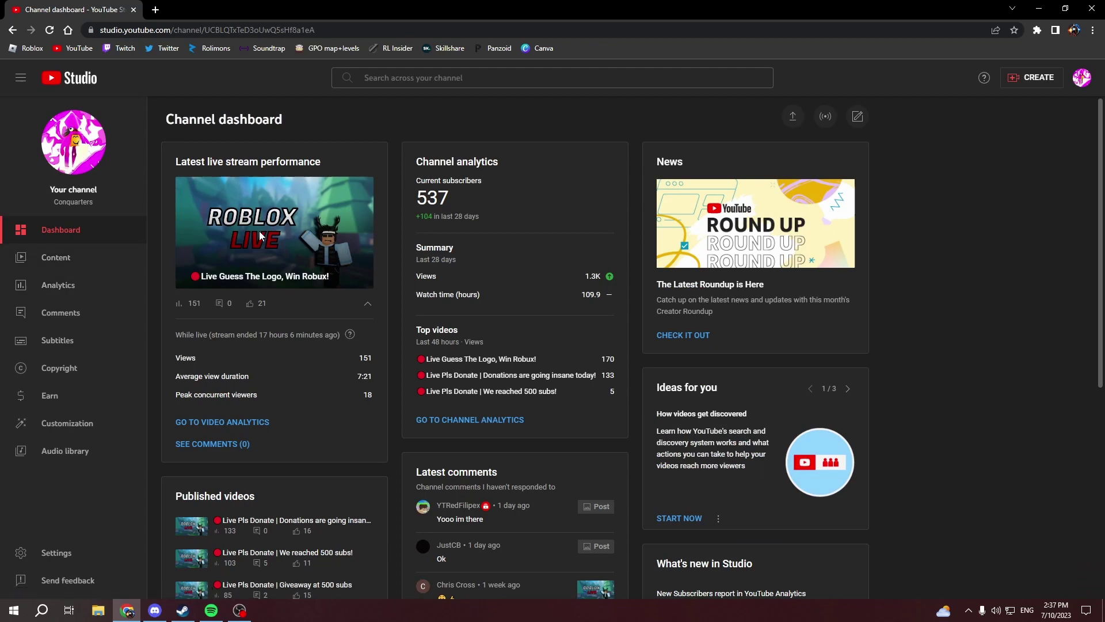
Step: Open Analytics, show the live subscriber count of 537, and copy that page's URL
click(87, 286)
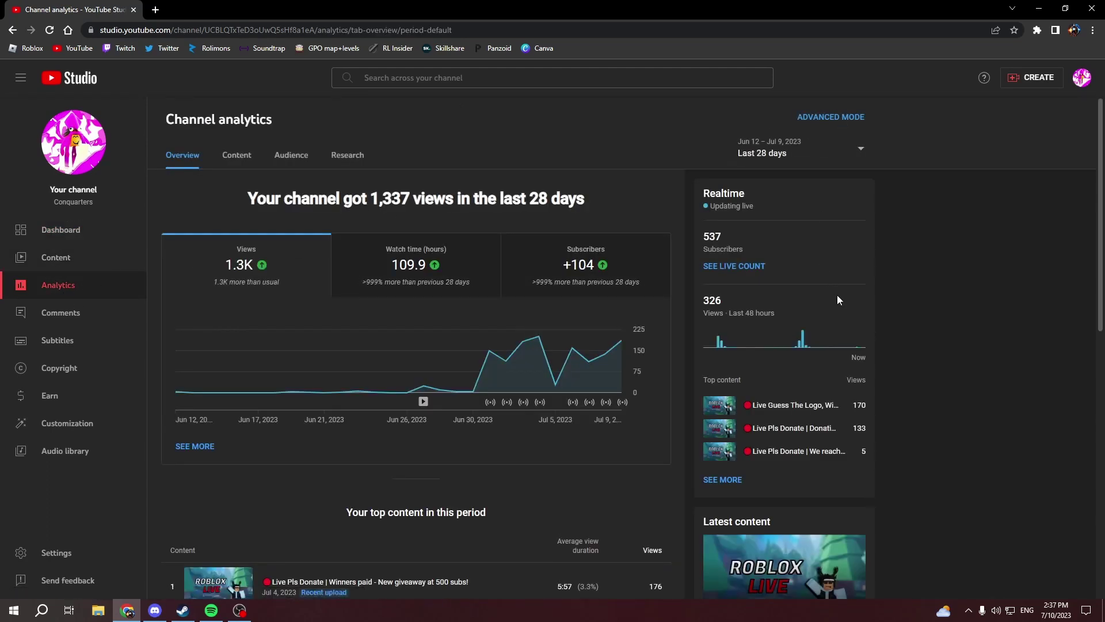
click(729, 272)
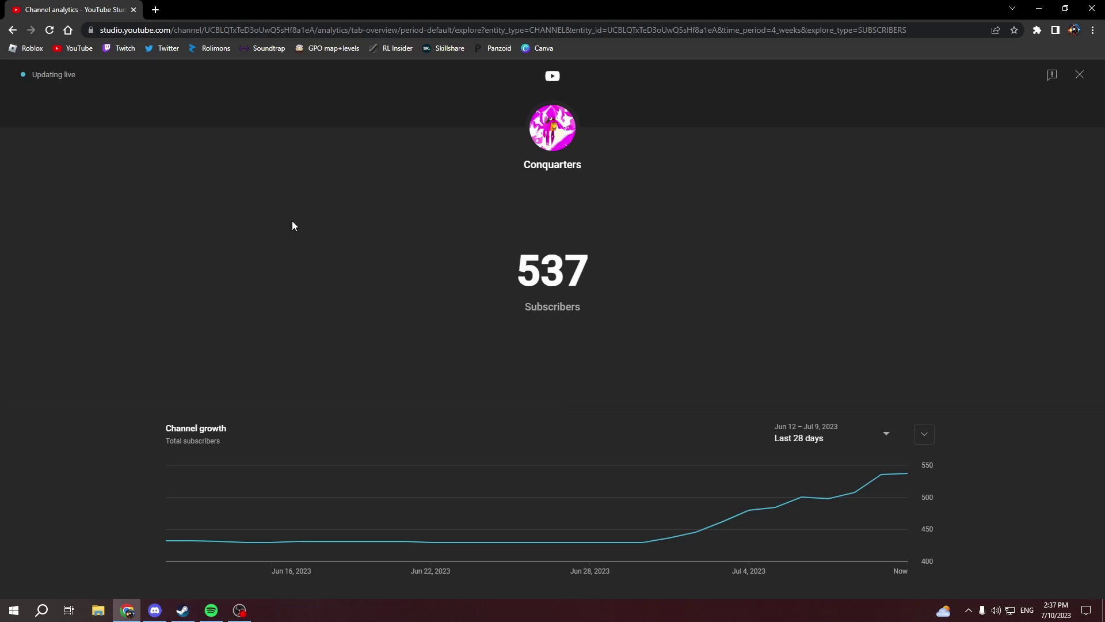
click(144, 32)
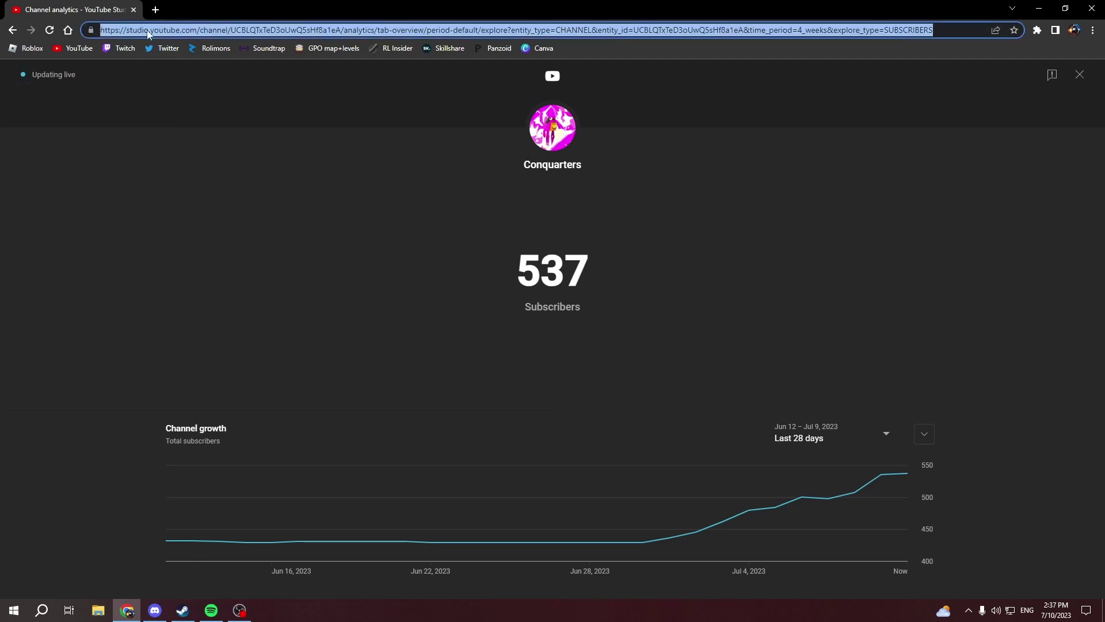
click(297, 254)
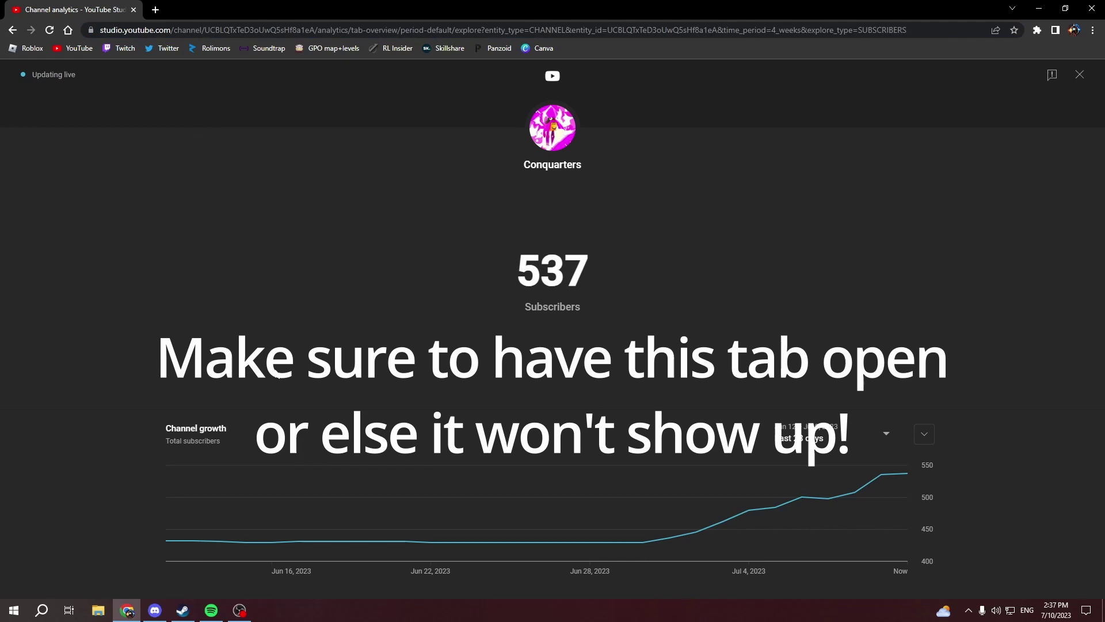
Step: Back in OBS, add a Browser source named 'subcount'
click(238, 615)
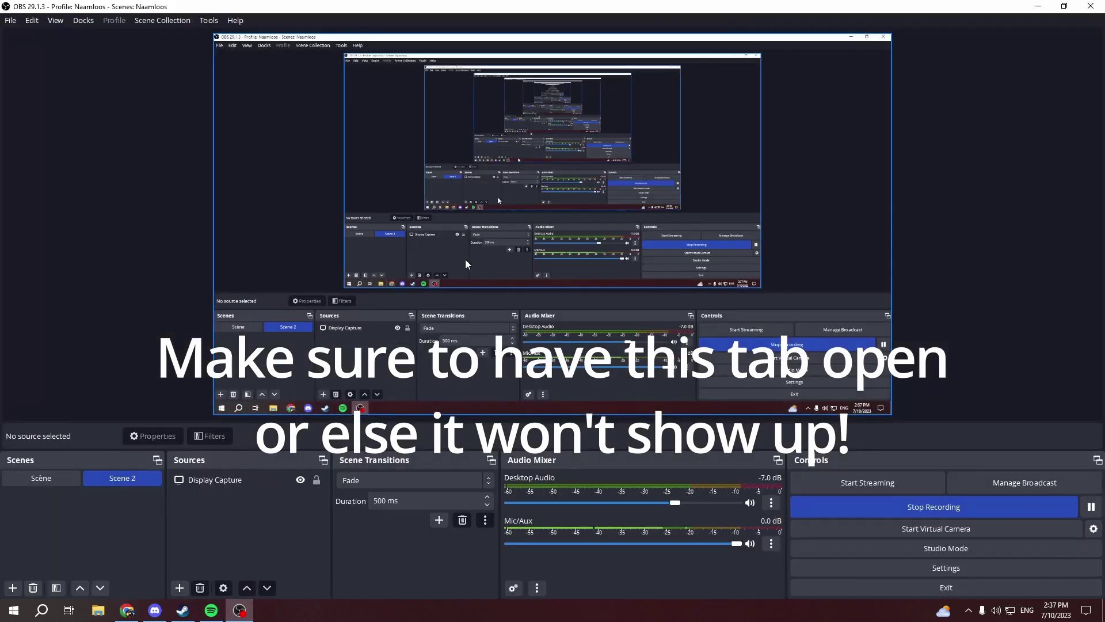
right_click(263, 516)
right_click(213, 510)
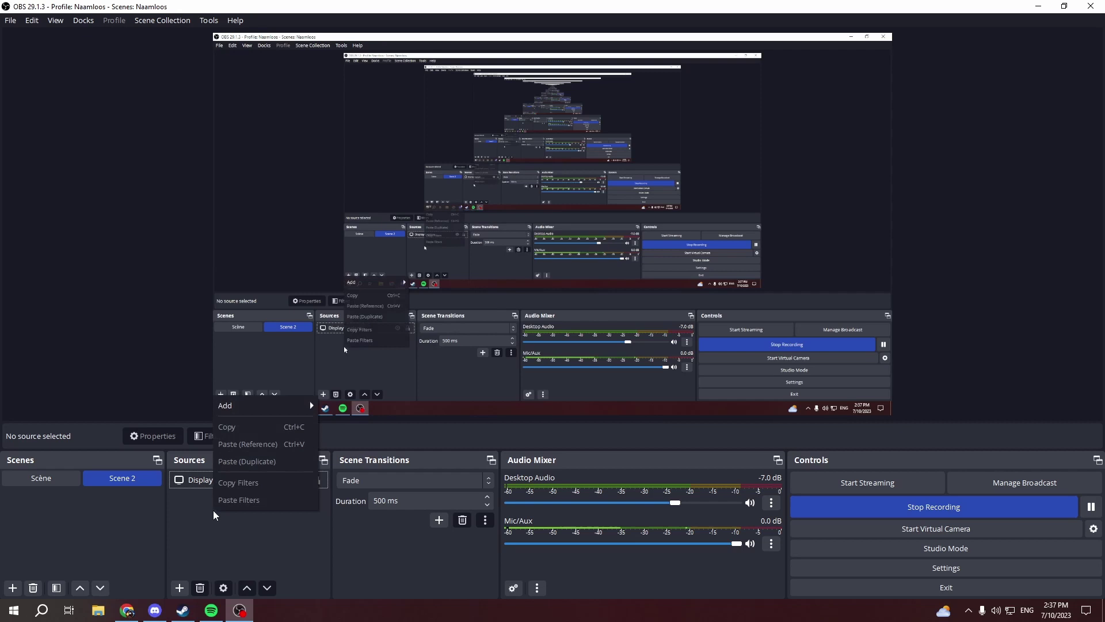
mouse_move(246, 407)
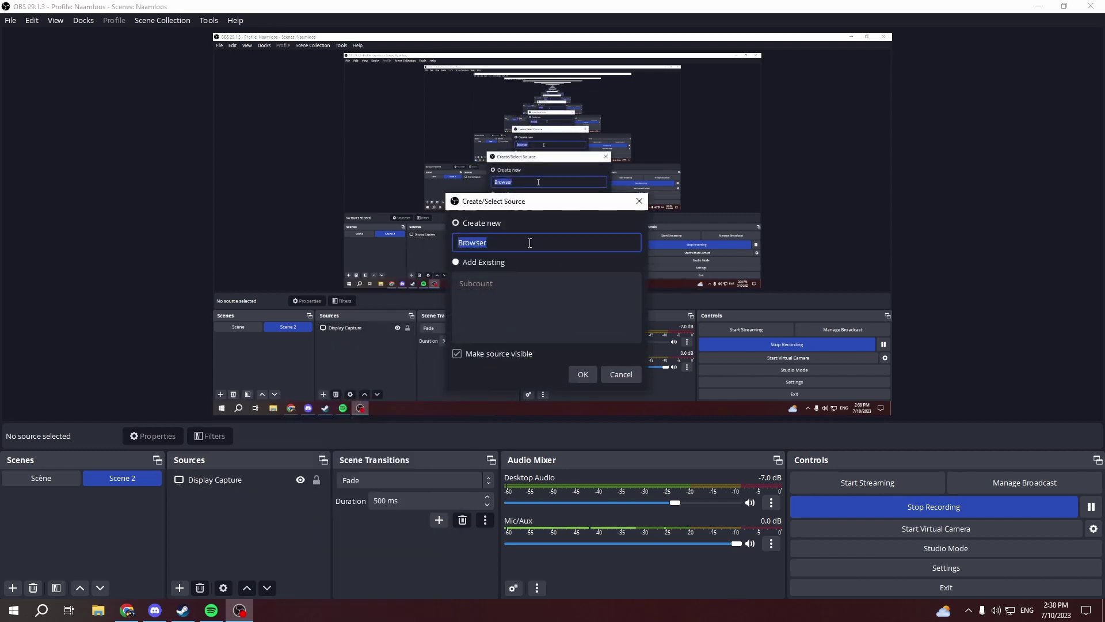
text(subcount)
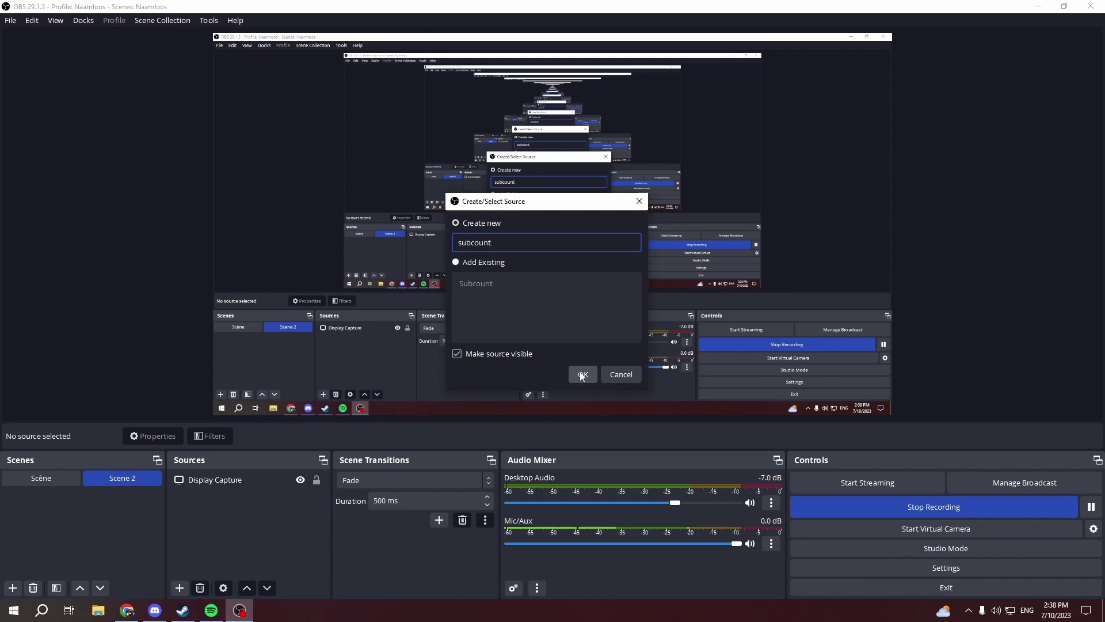
click(583, 375)
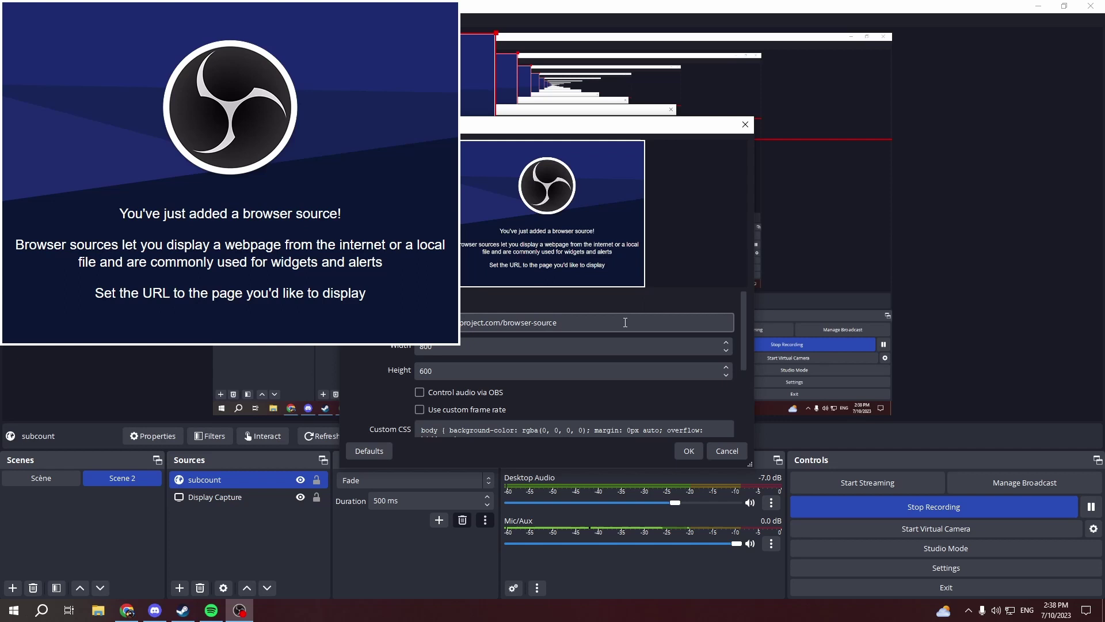
Step: Paste the live subscriber count page address as the source URL and confirm
key(BackSpace)
key(ctrl+v)
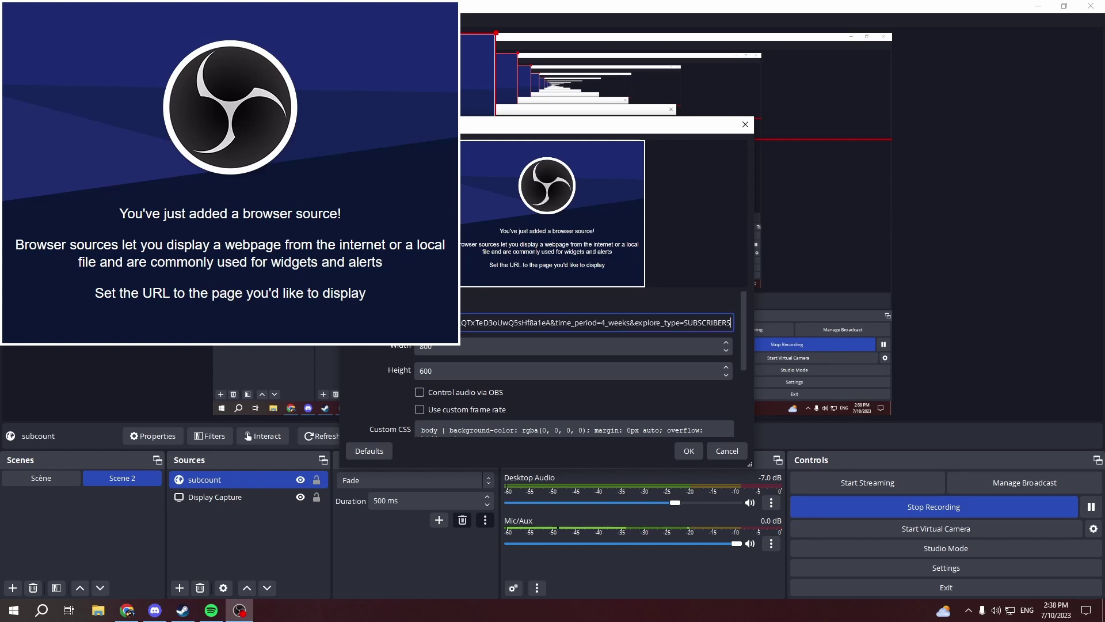
scroll(631, 374, down, 5)
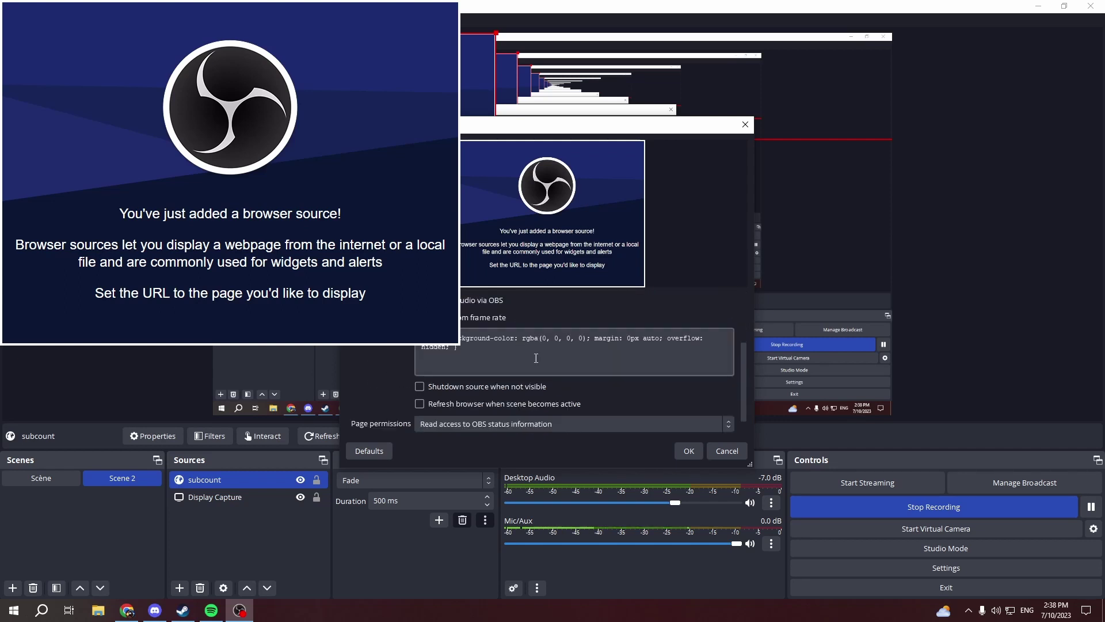
scroll(627, 391, up, 5)
scroll(464, 363, down, 5)
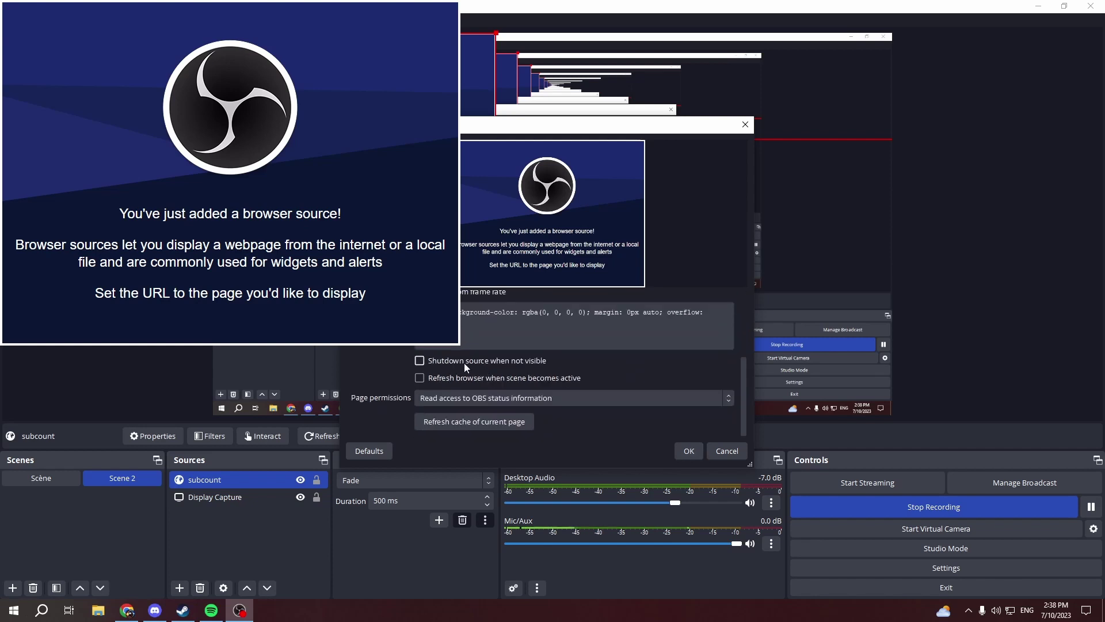
scroll(610, 393, up, 5)
click(688, 451)
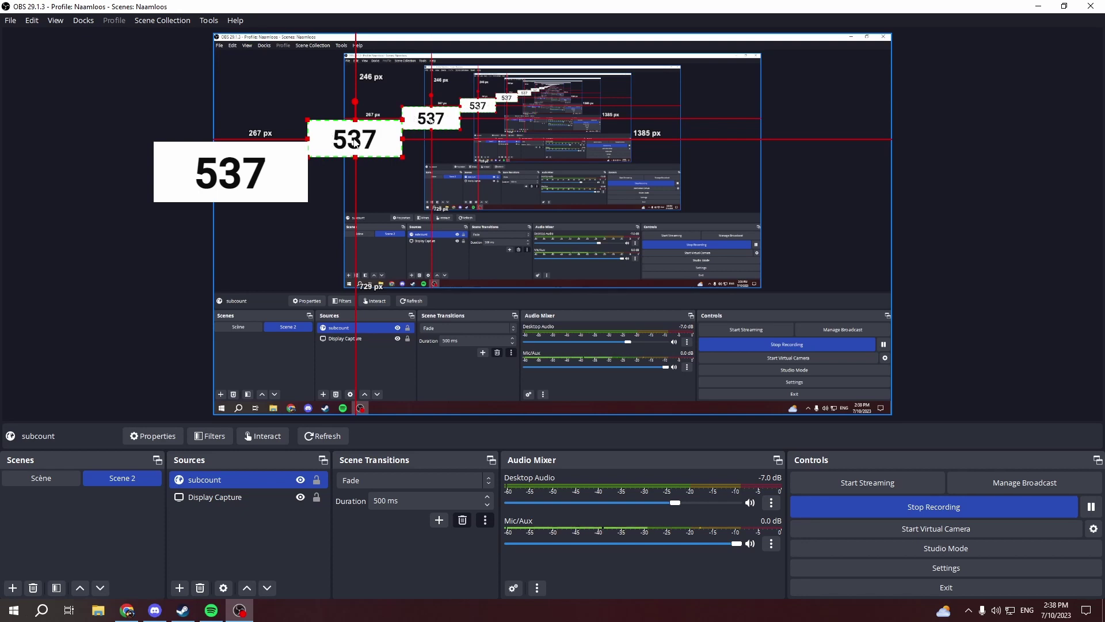
Step: Drag the 537 subscriber count box down and left toward the canvas edge
drag(349, 147, 273, 197)
Step: Add a Luma Key filter to subcount and lower Luma Max to about 0.20
ctrl+click(269, 197)
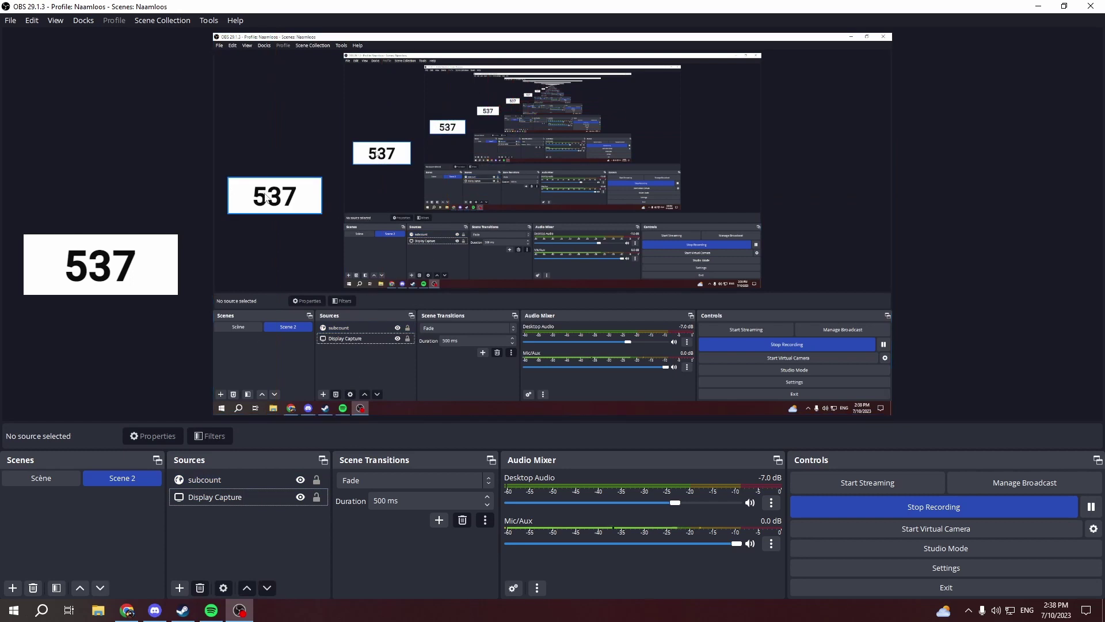
right_click(251, 199)
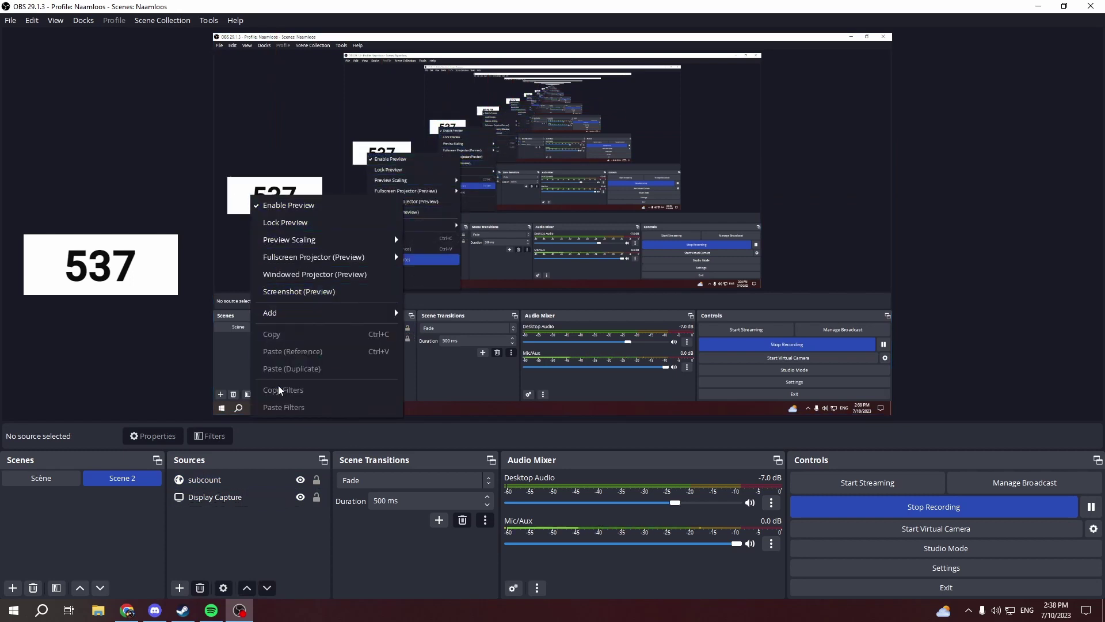
click(237, 508)
click(225, 479)
right_click(226, 479)
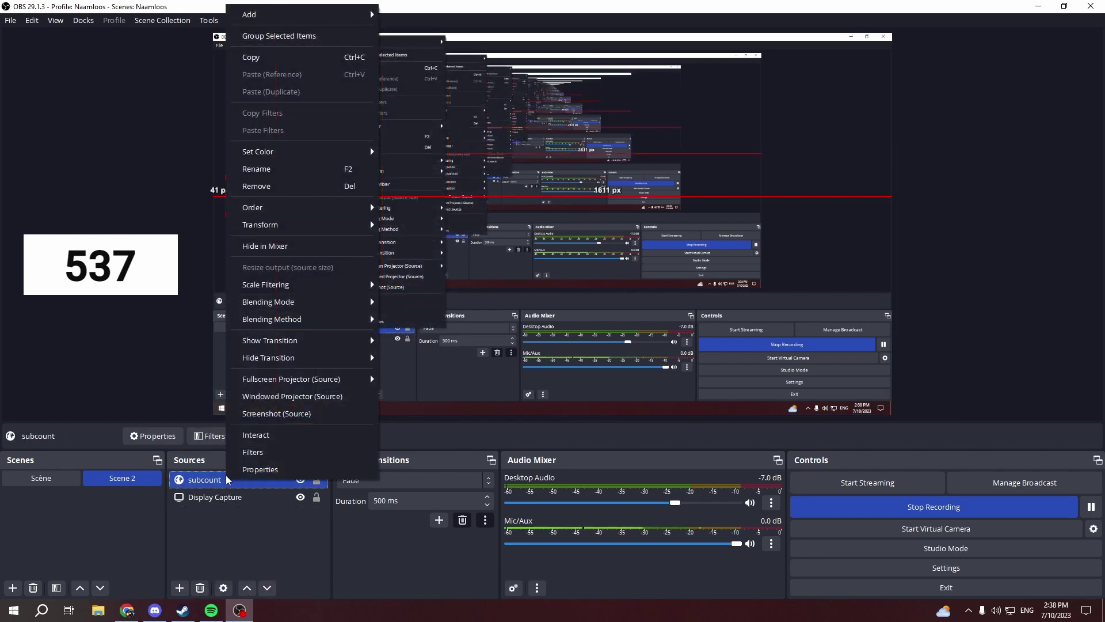
click(266, 453)
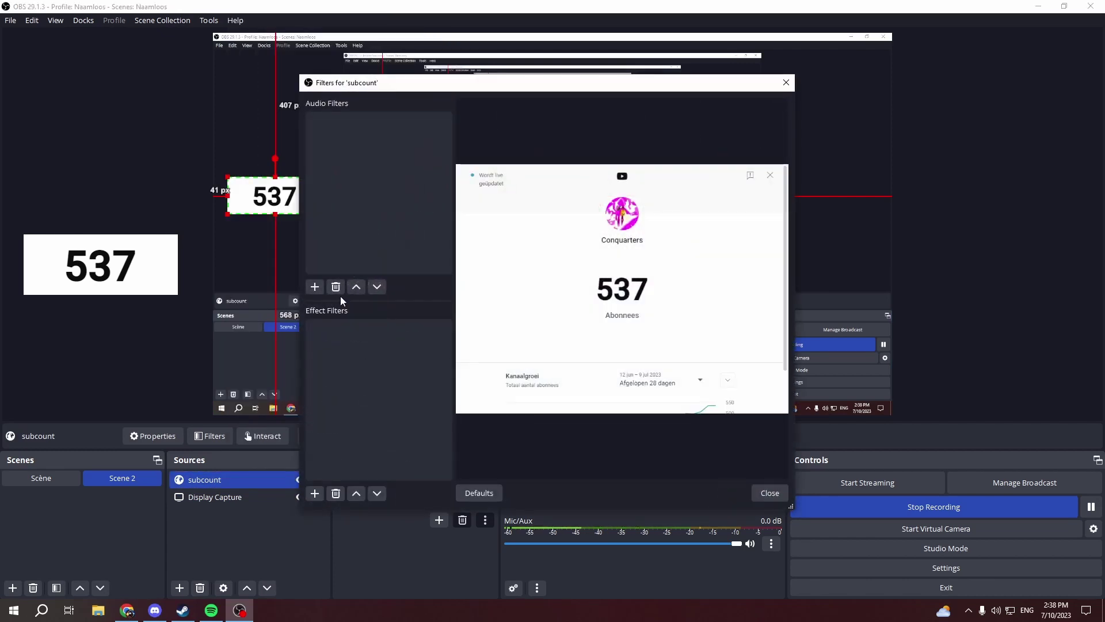
click(315, 493)
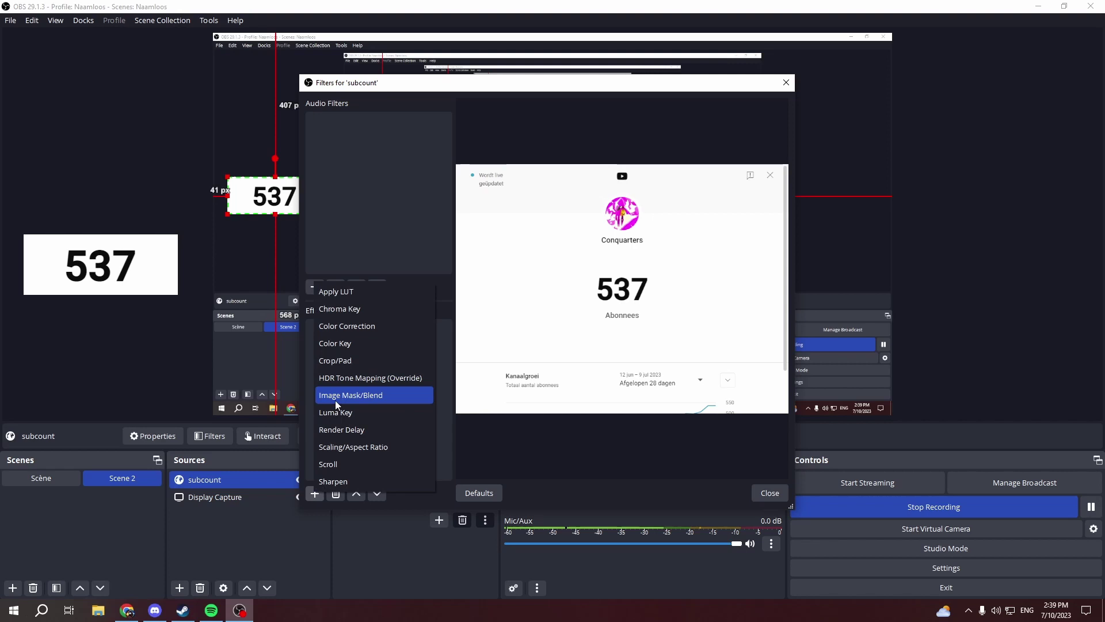
click(345, 413)
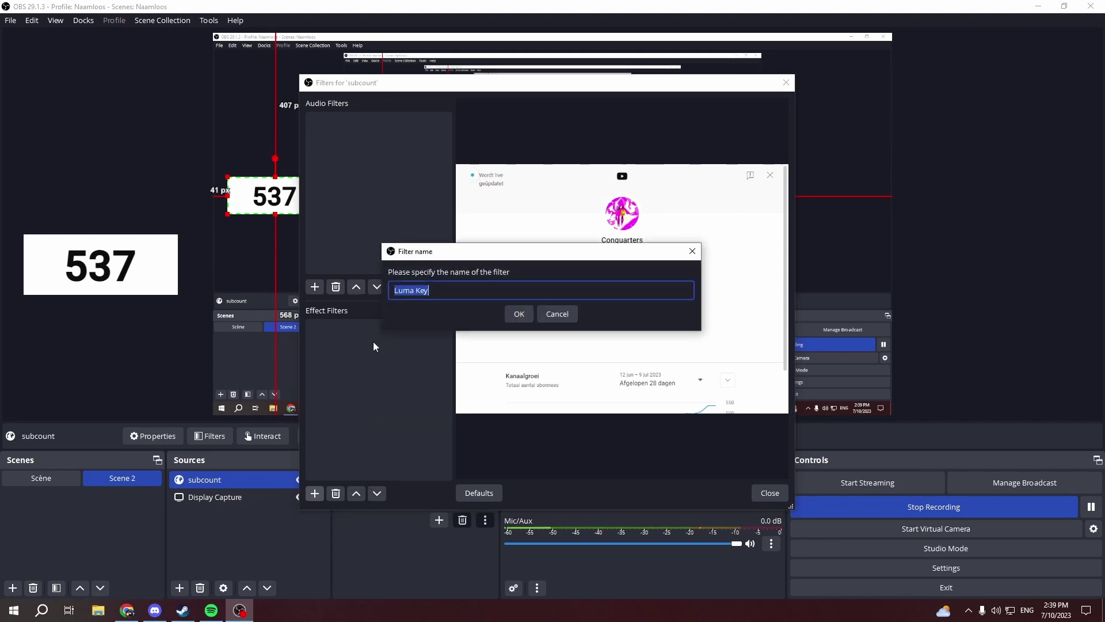
click(518, 315)
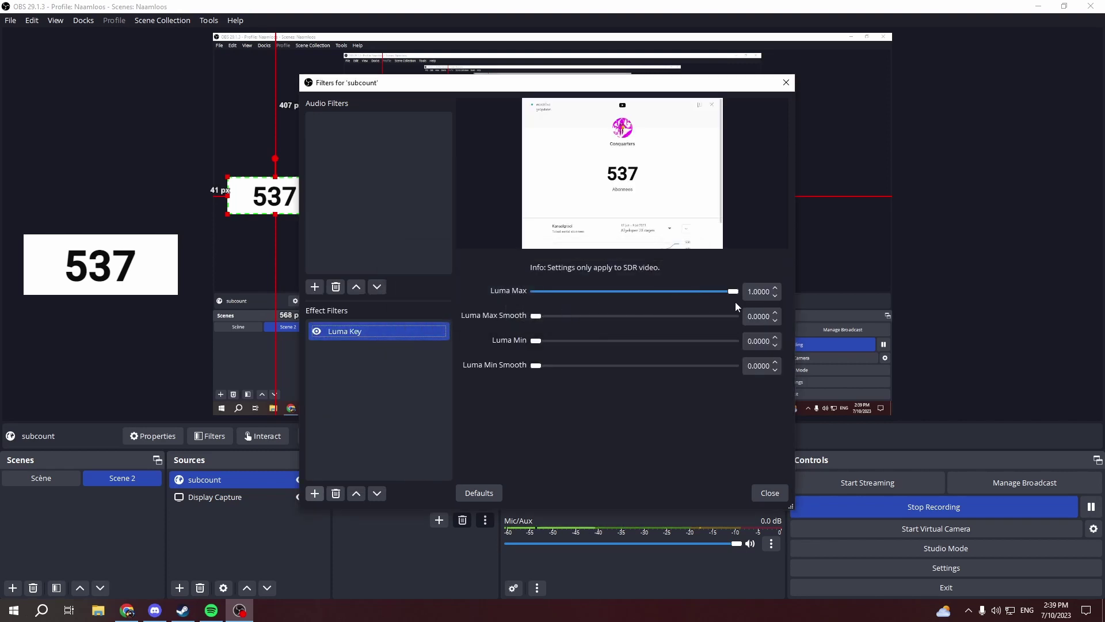
drag(733, 292, 576, 296)
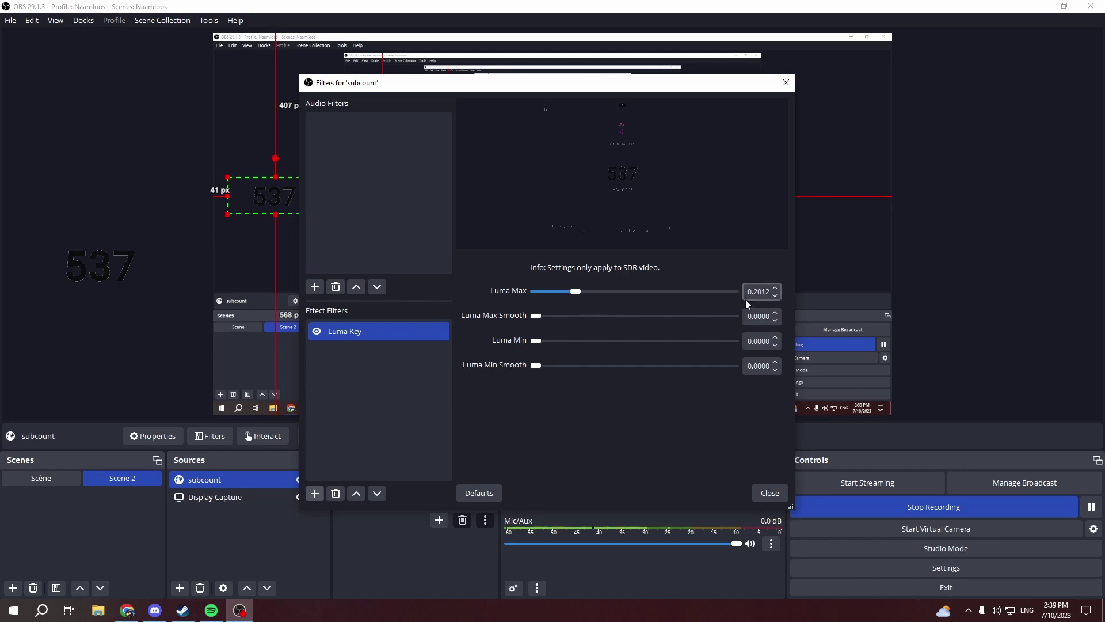
Step: Add a Color Correction filter to the subcount source
click(772, 494)
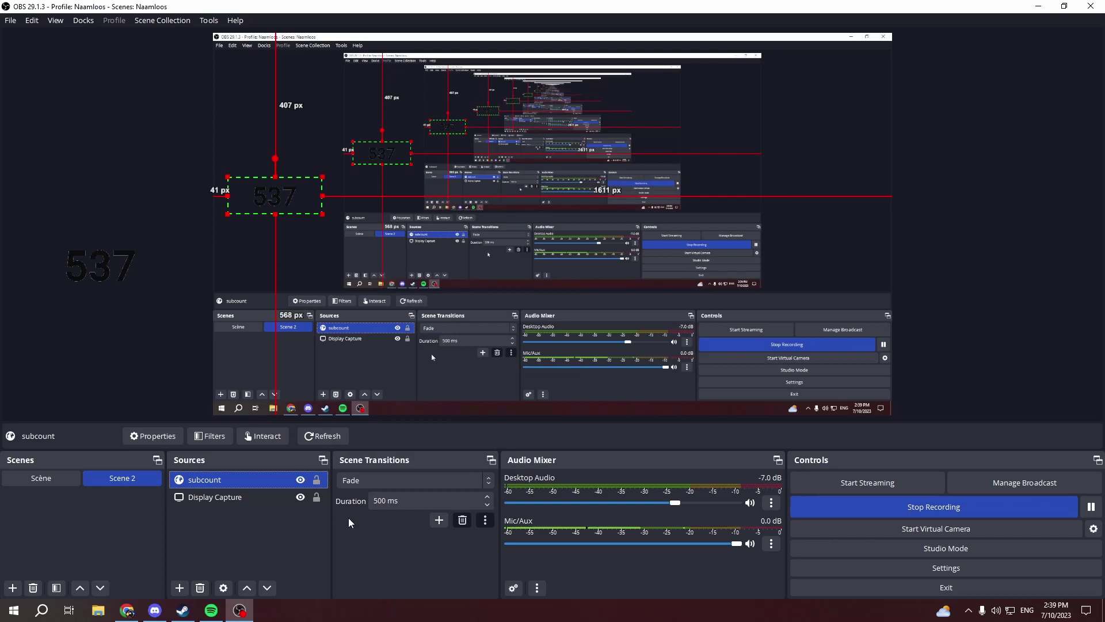
right_click(248, 481)
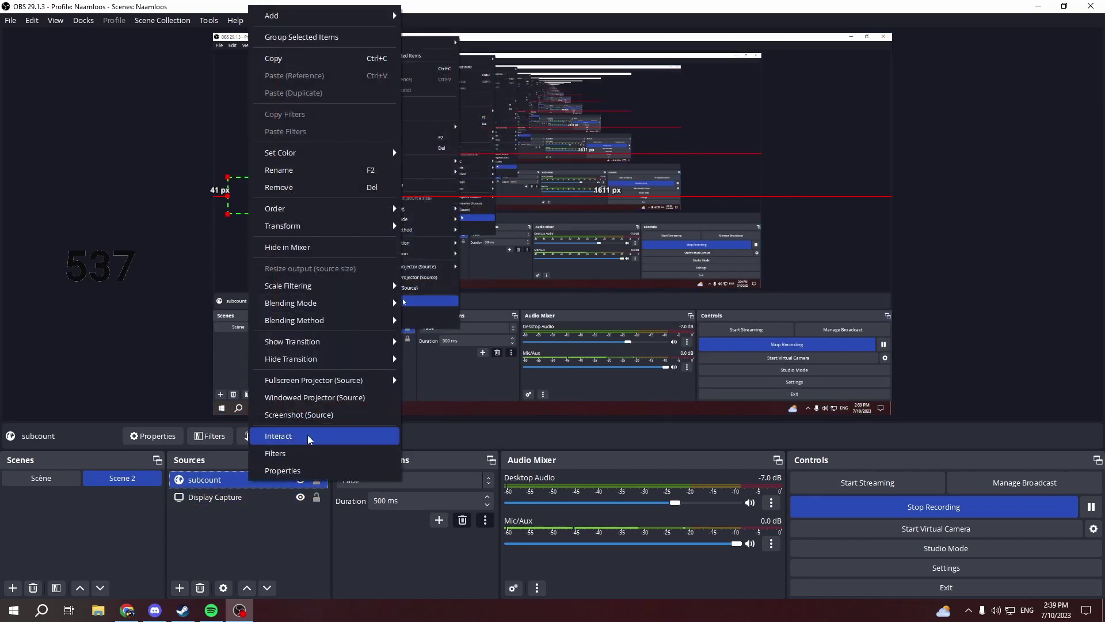
click(295, 453)
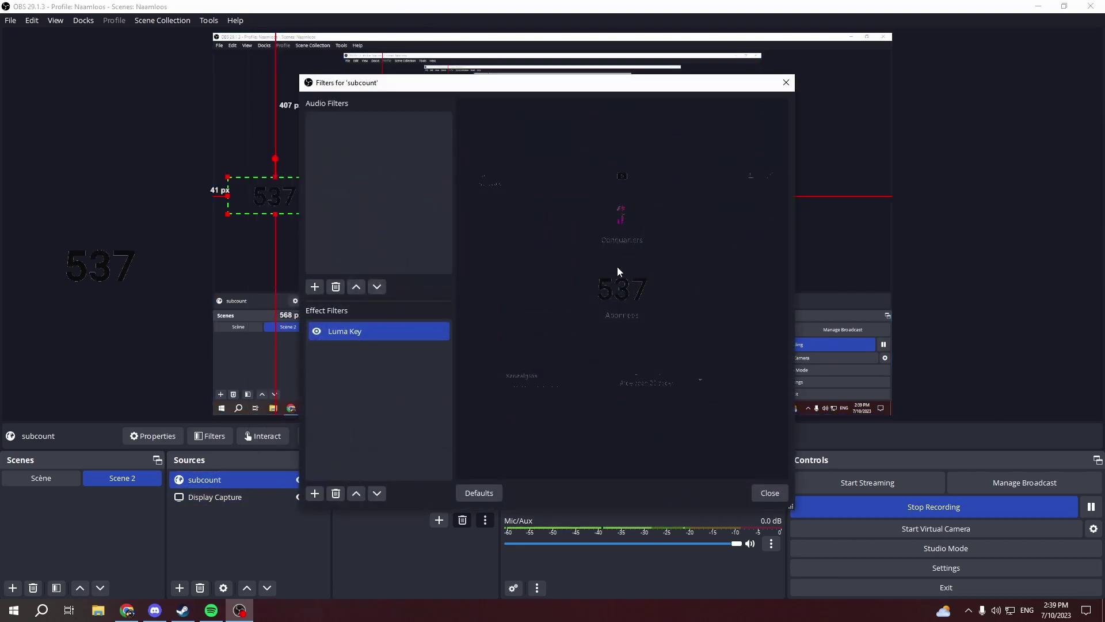
click(315, 493)
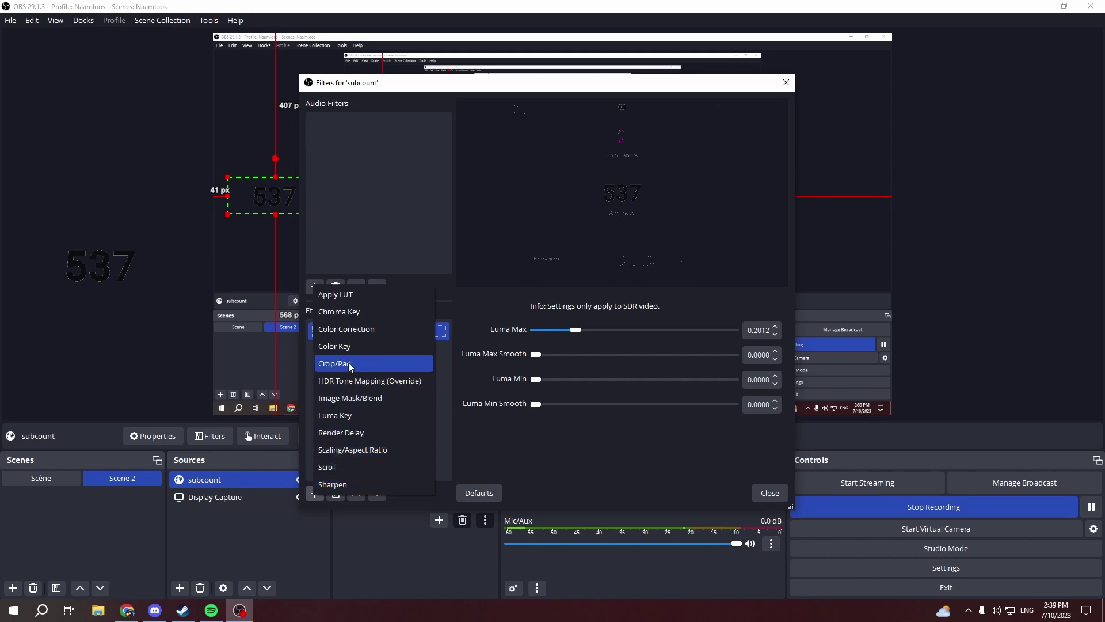
click(354, 329)
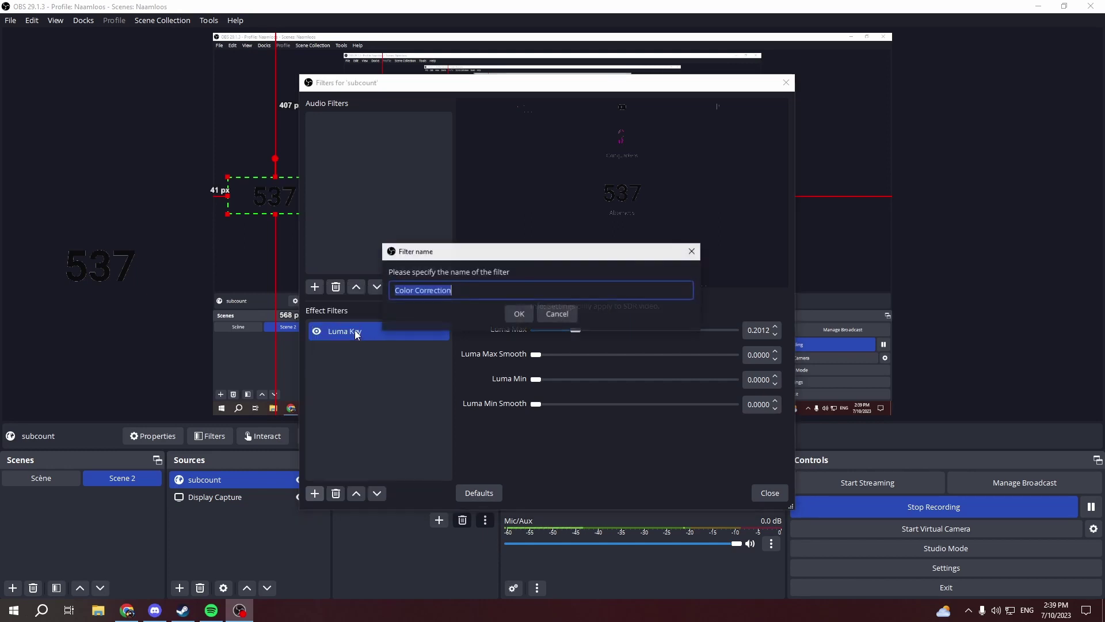
click(525, 314)
Step: Set Gamma 3.00, Contrast 4.00, Brightness 1.0, Saturation -1.00, and adjust Opacity
drag(625, 330, 515, 334)
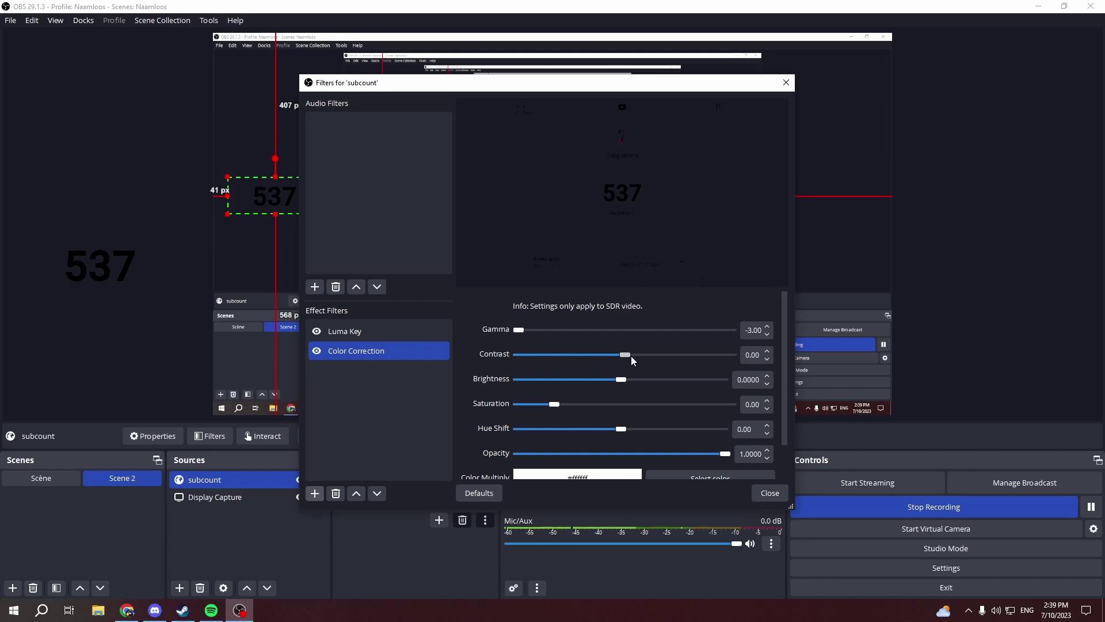
drag(628, 354, 754, 352)
drag(520, 330, 740, 329)
drag(622, 379, 787, 383)
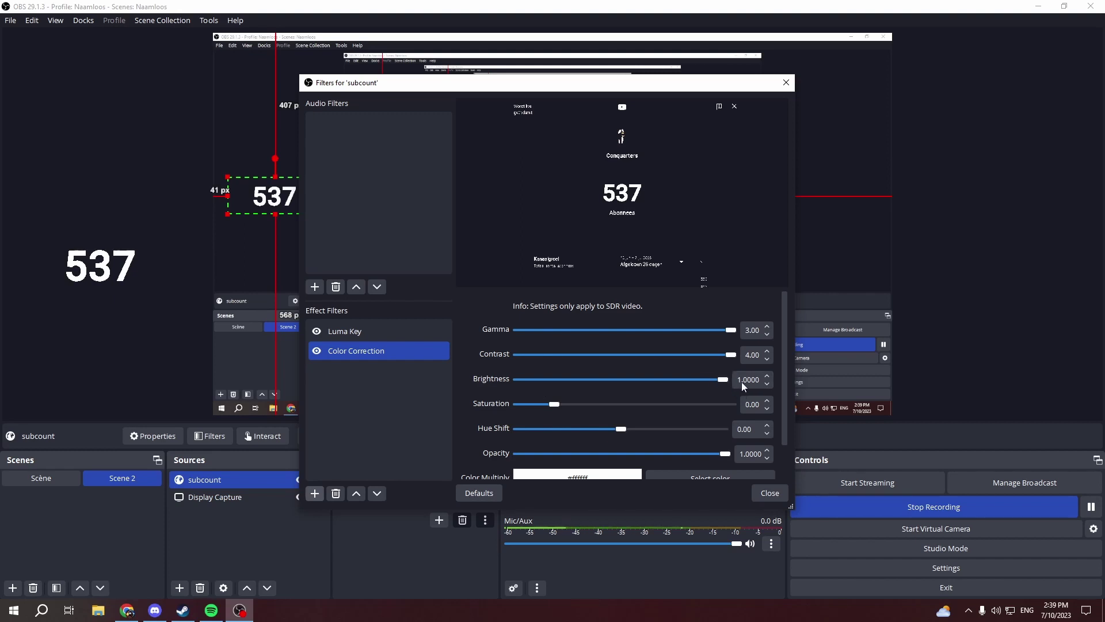
drag(554, 405, 518, 405)
drag(724, 456, 843, 442)
click(767, 493)
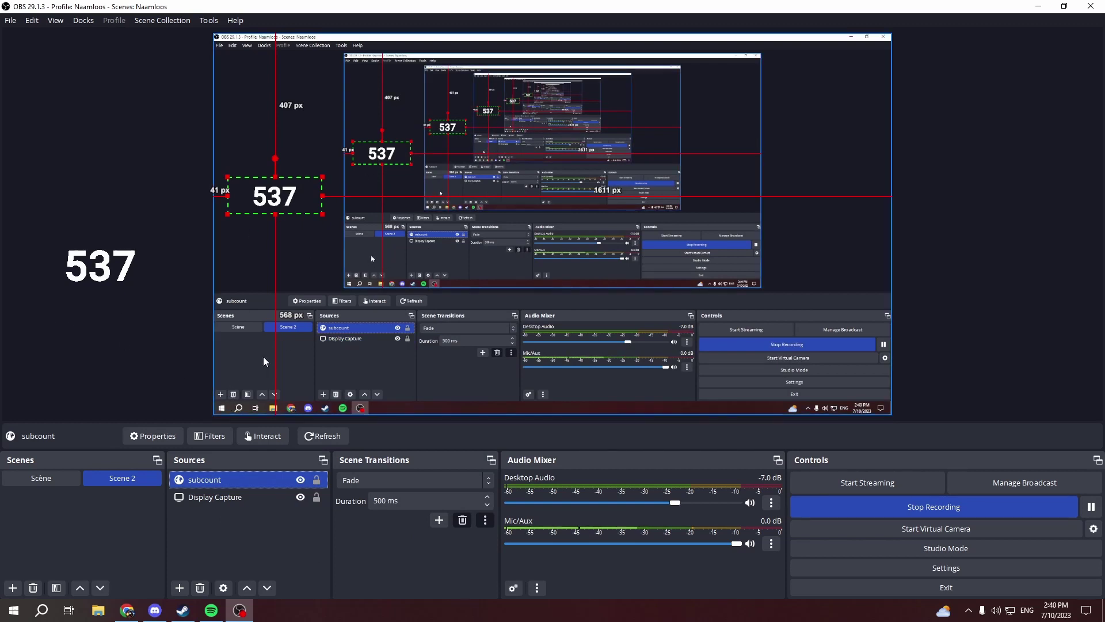
Step: Add a Text (GDI+) source and enter the text 'hello'
right_click(245, 537)
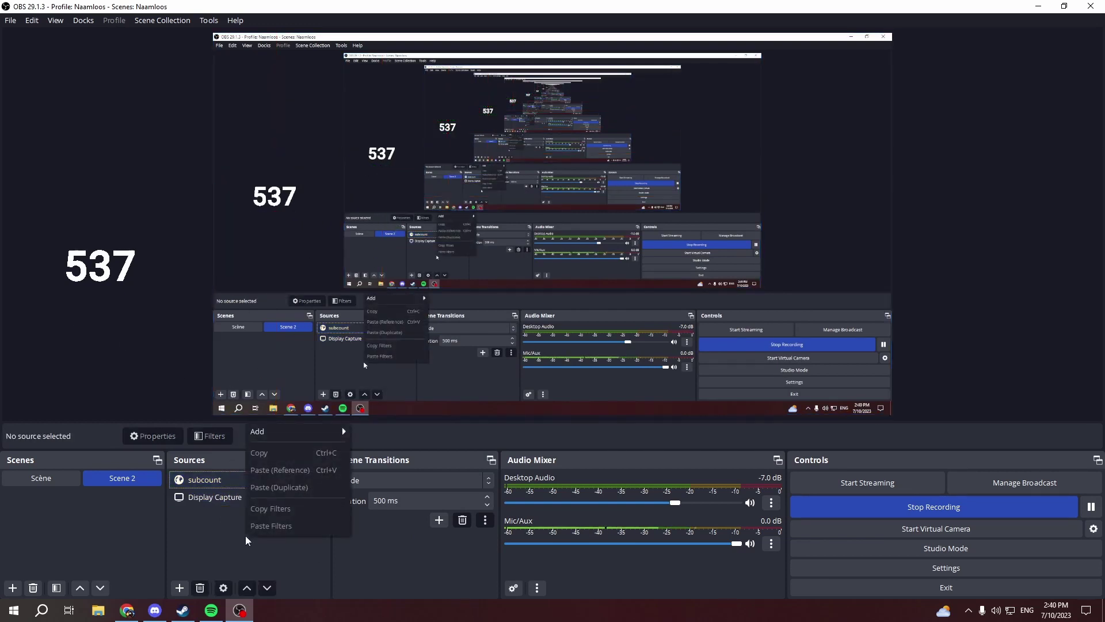
mouse_move(272, 432)
click(402, 534)
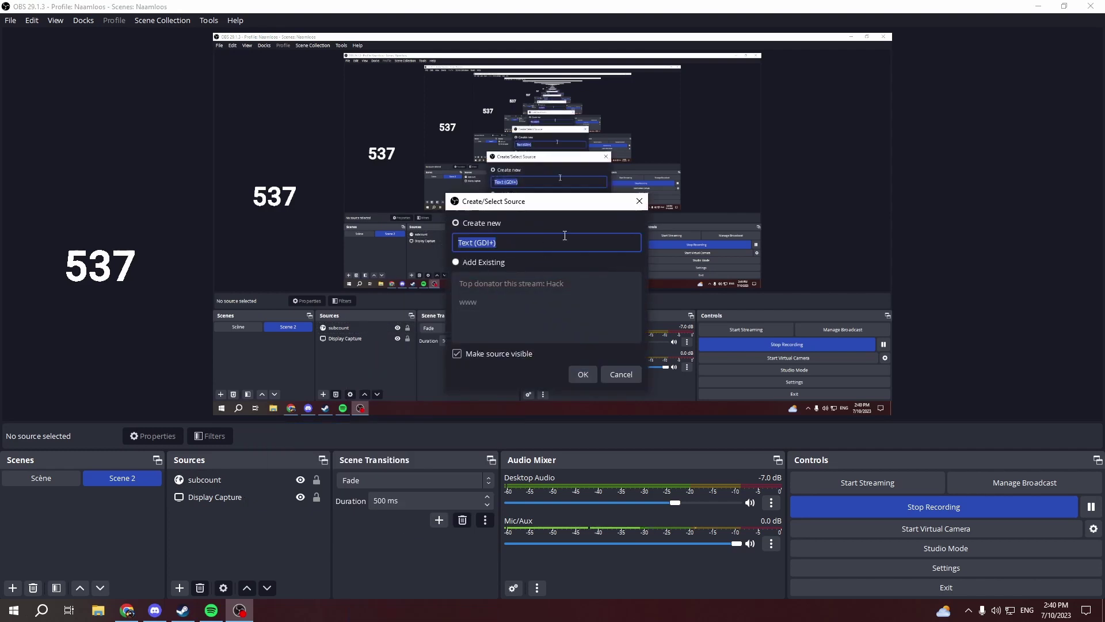
click(595, 374)
click(480, 343)
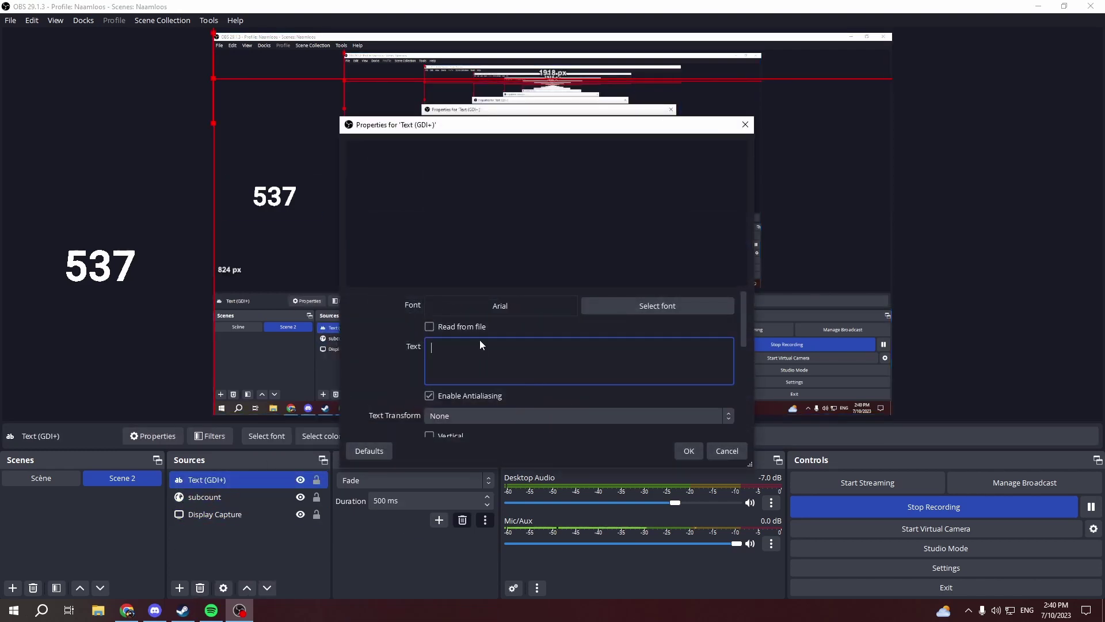
text(hello)
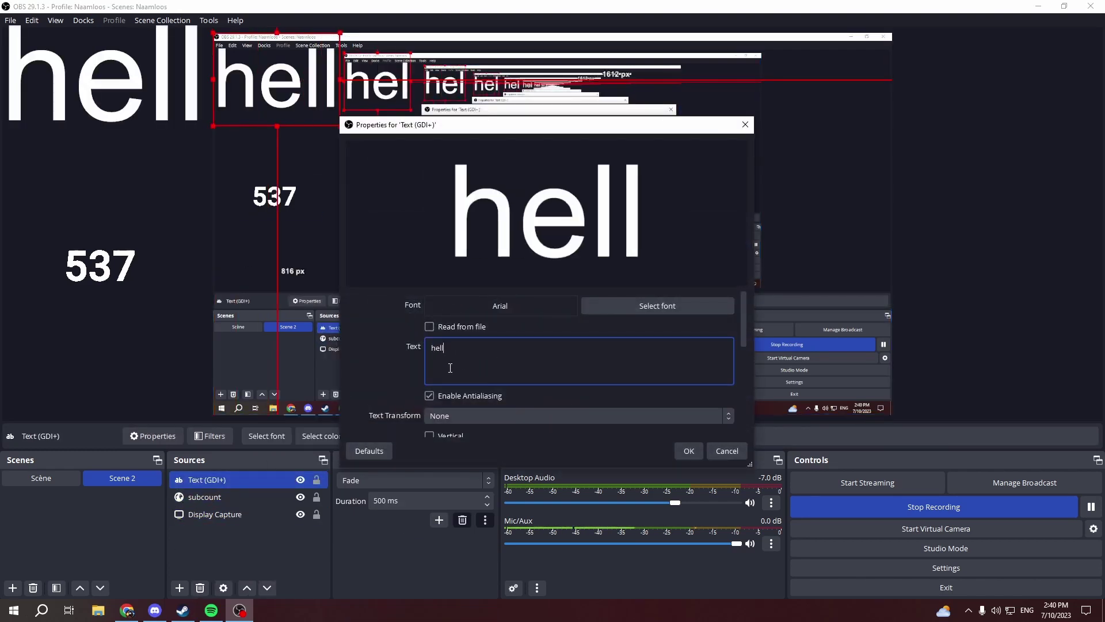
Step: Try Bahnschrift SemiCondensed at size 28, then cancel to keep Arial
click(609, 308)
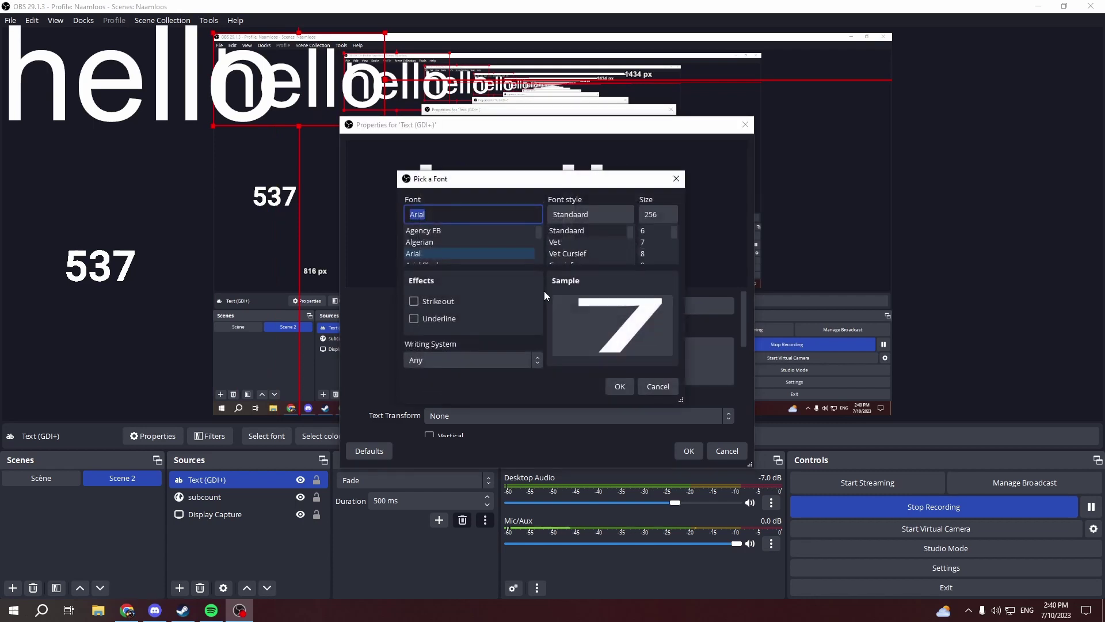
key(Down)
key(Down)
key(Down)
key(Down)
key(Down)
key(Down)
key(Down)
key(Down)
key(Down)
key(Down)
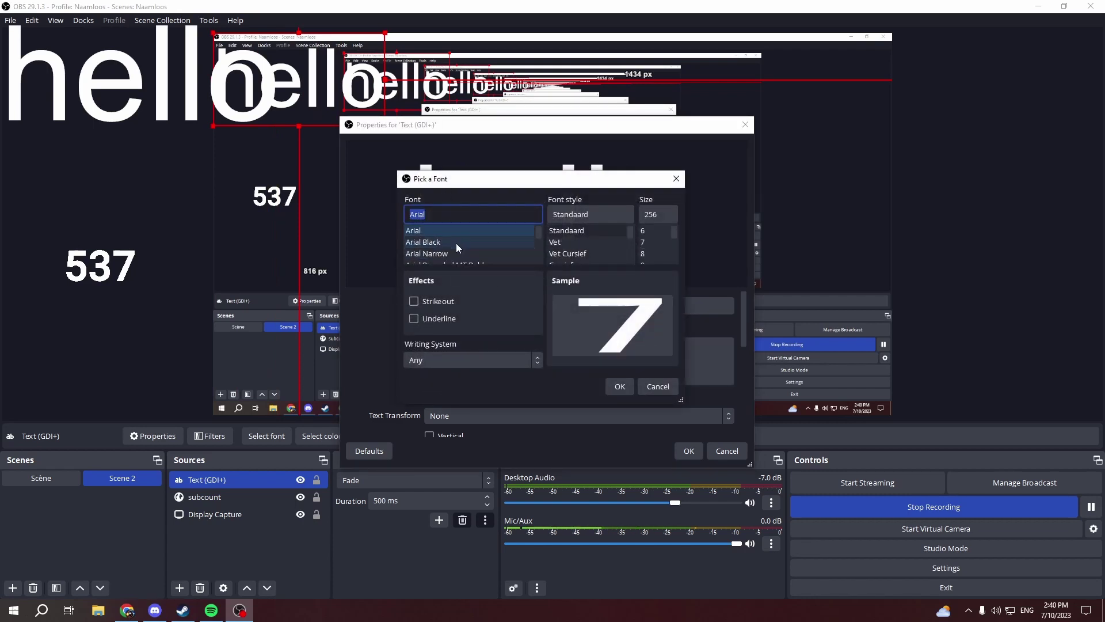
click(452, 253)
scroll(452, 247, down, 3)
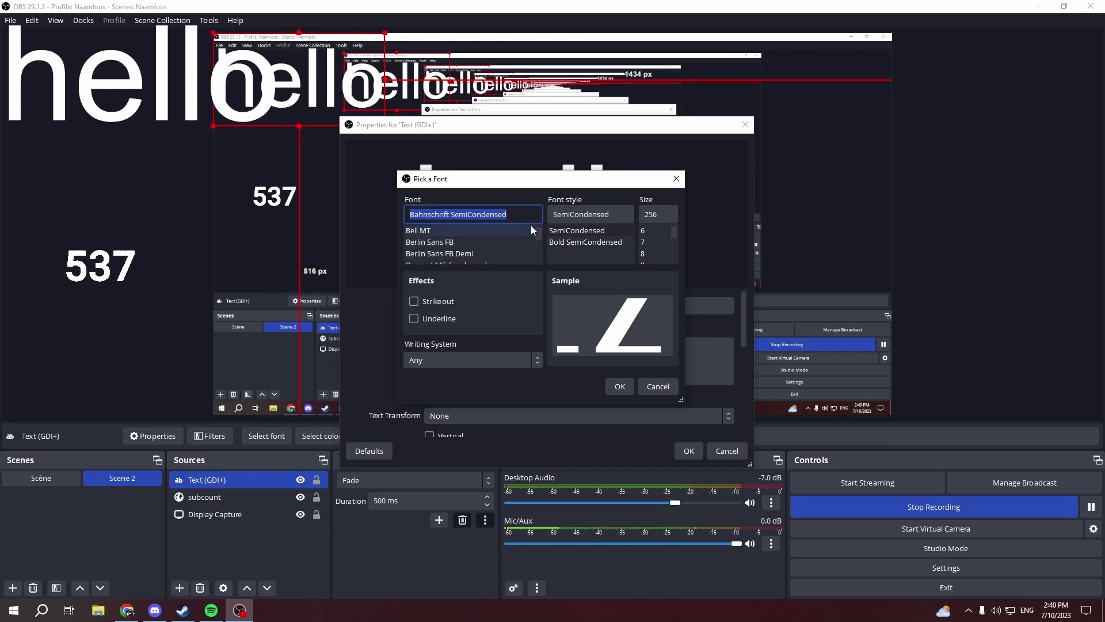
click(659, 242)
scroll(659, 247, down, 3)
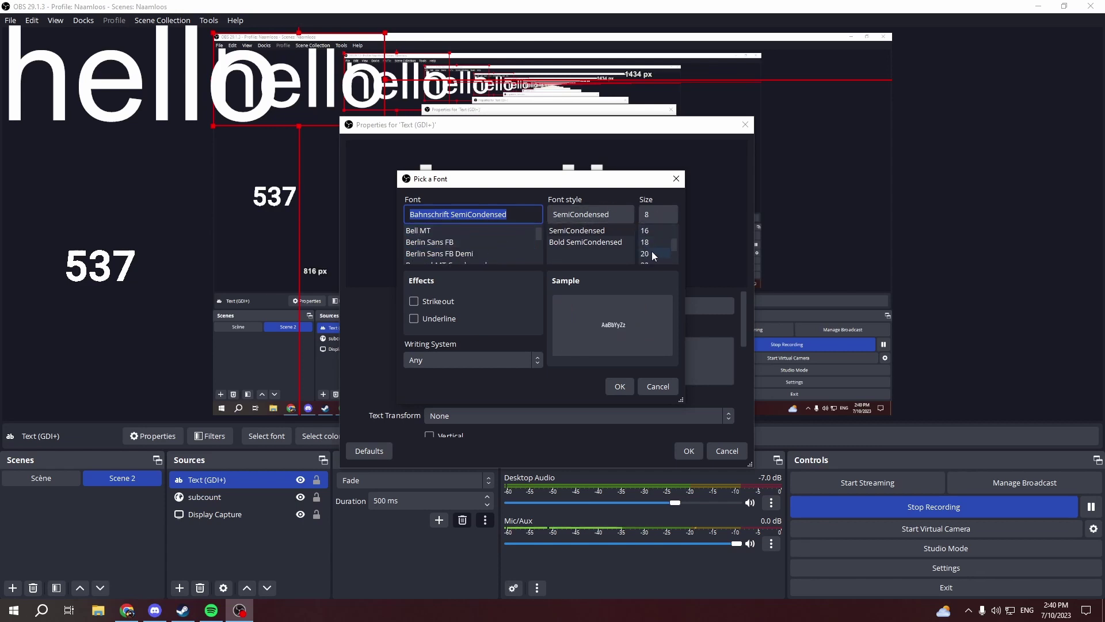
click(656, 243)
scroll(657, 253, up, 2)
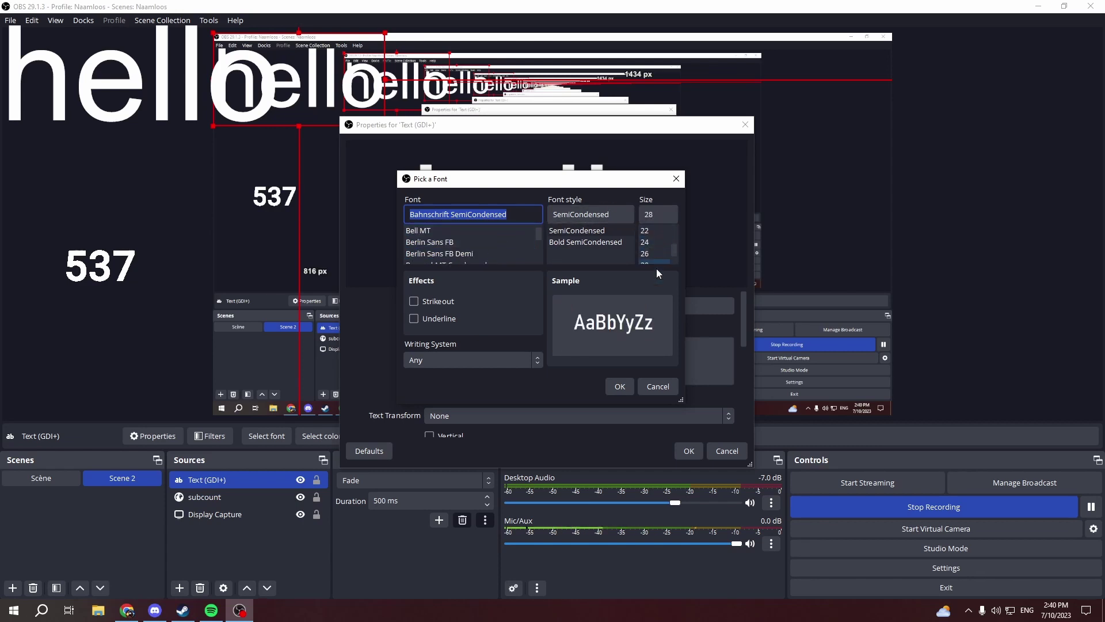
click(656, 386)
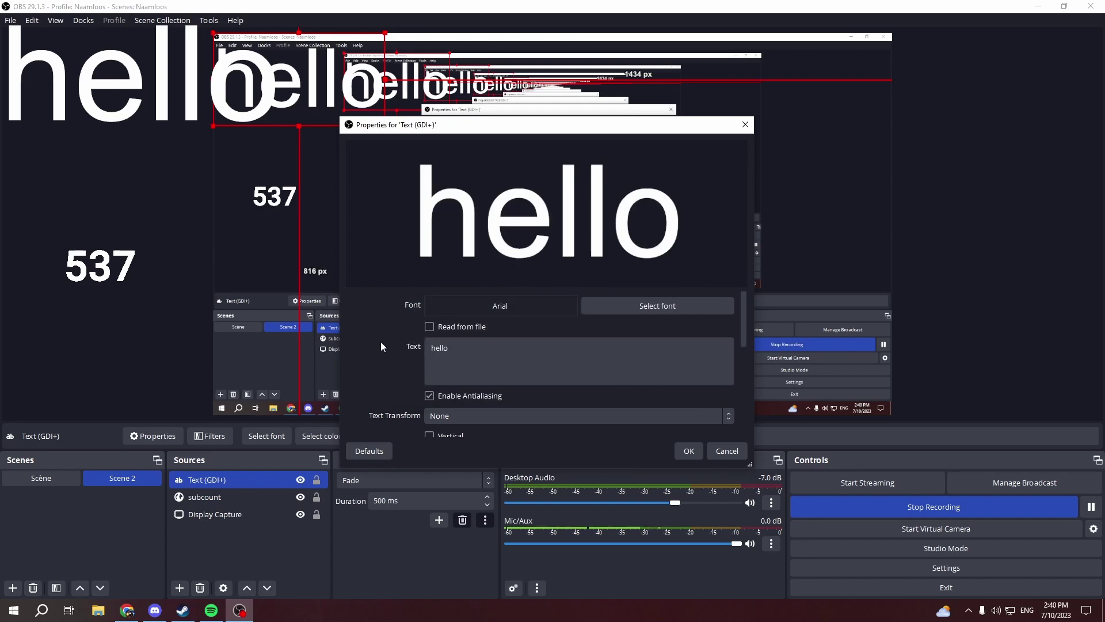
Step: Confirm the 'hello' text settings, then minimize and restore OBS to check
scroll(388, 345, down, 5)
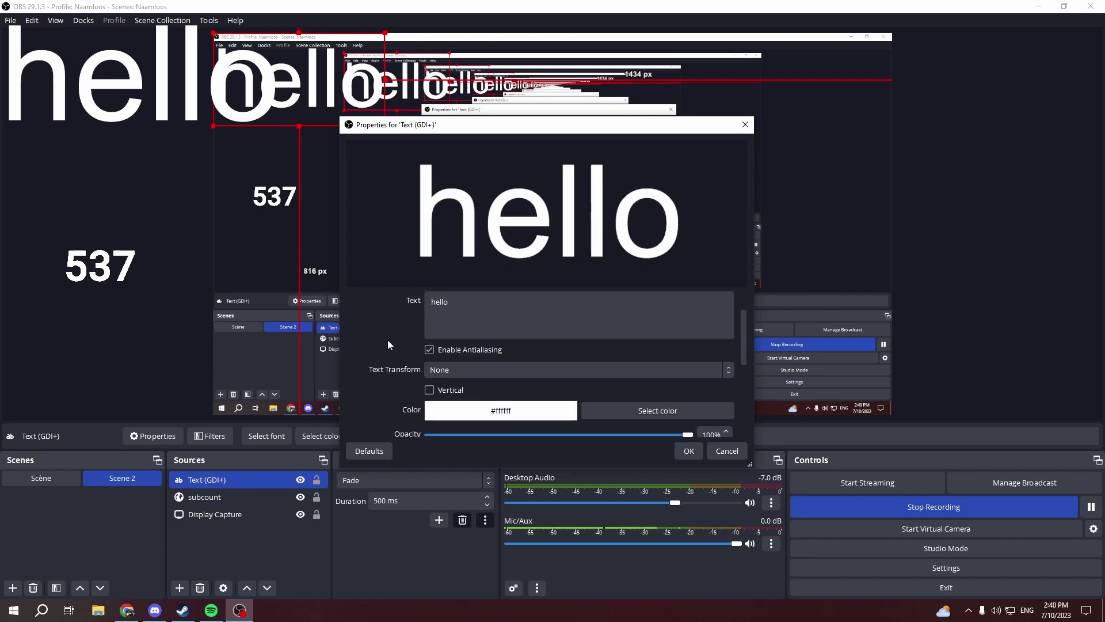
scroll(385, 340, down, 1)
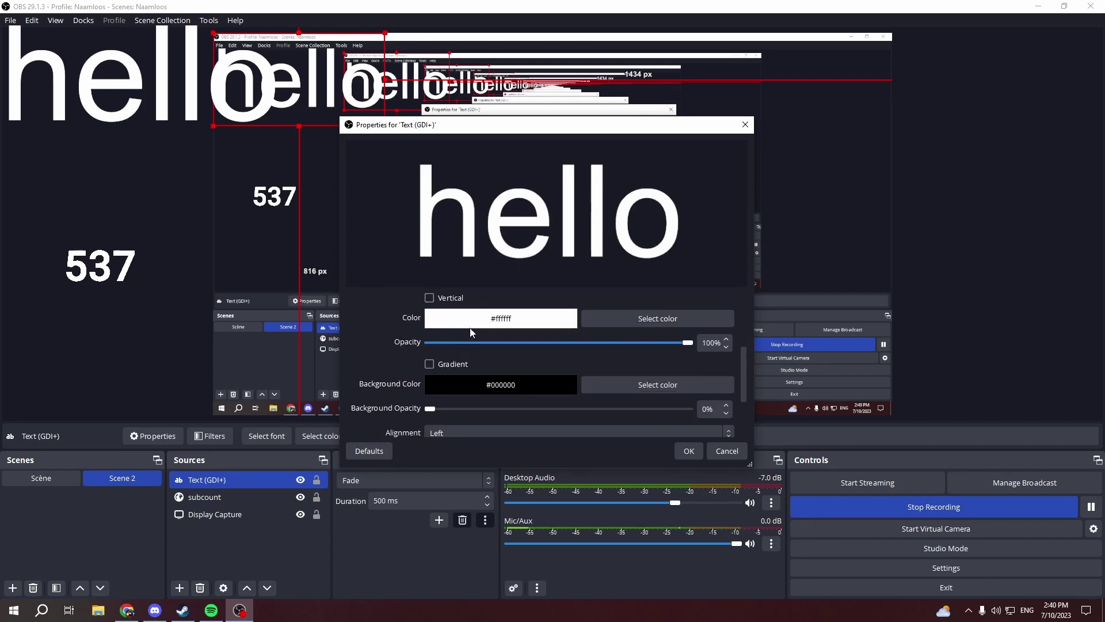
scroll(645, 323, down, 2)
scroll(455, 363, up, 8)
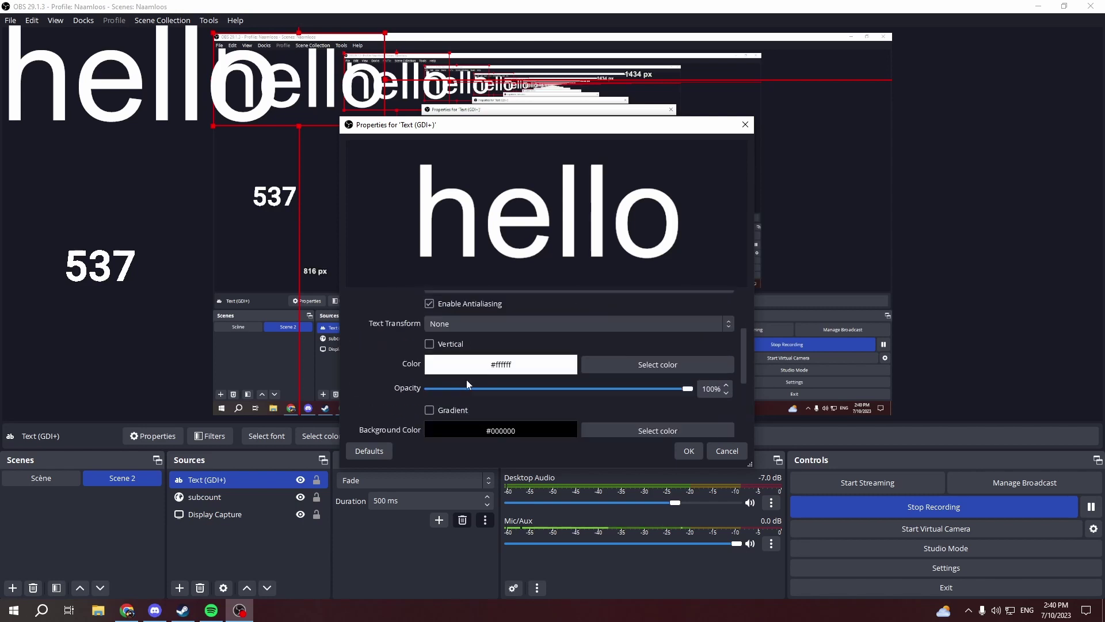
click(684, 456)
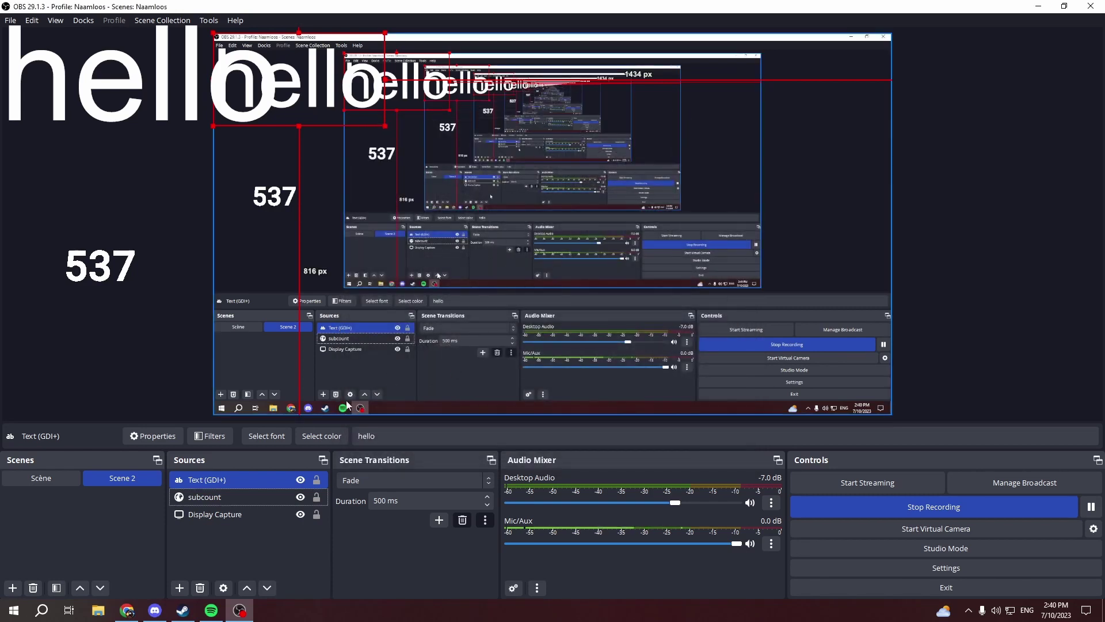
click(1042, 6)
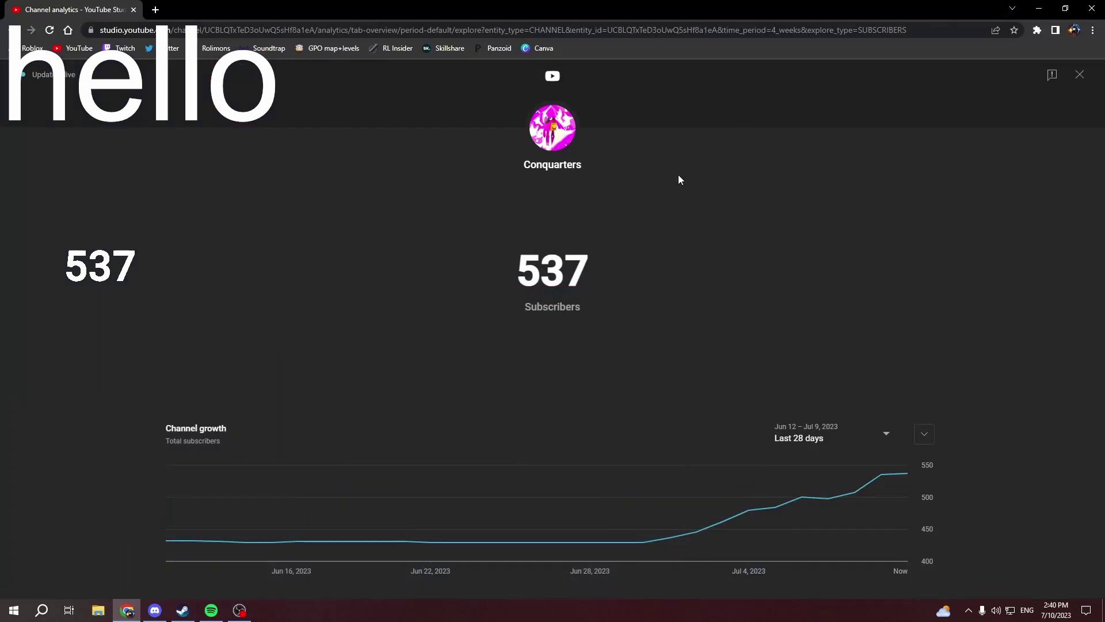
click(240, 611)
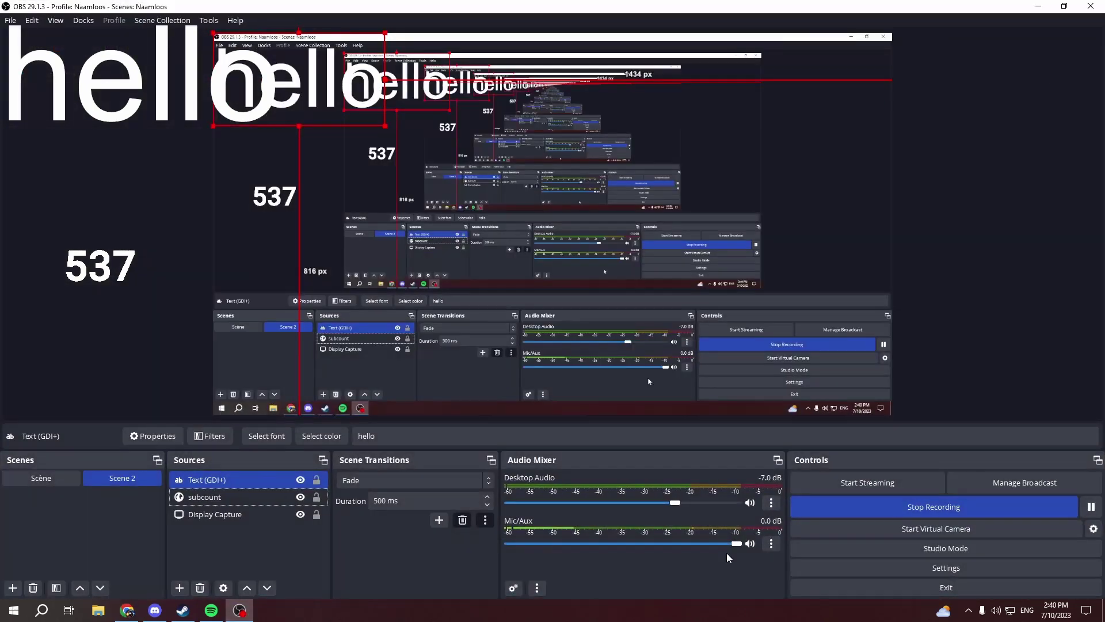